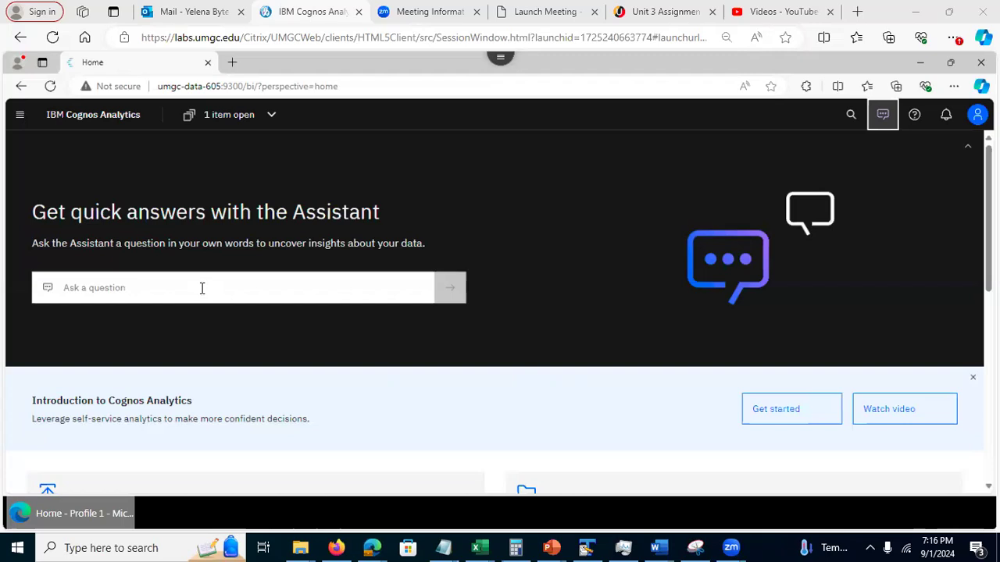
Click into the home page's 'Ask a question' box to show its starter suggestions
{"action": "left_click", "coordinate": [153, 287]}
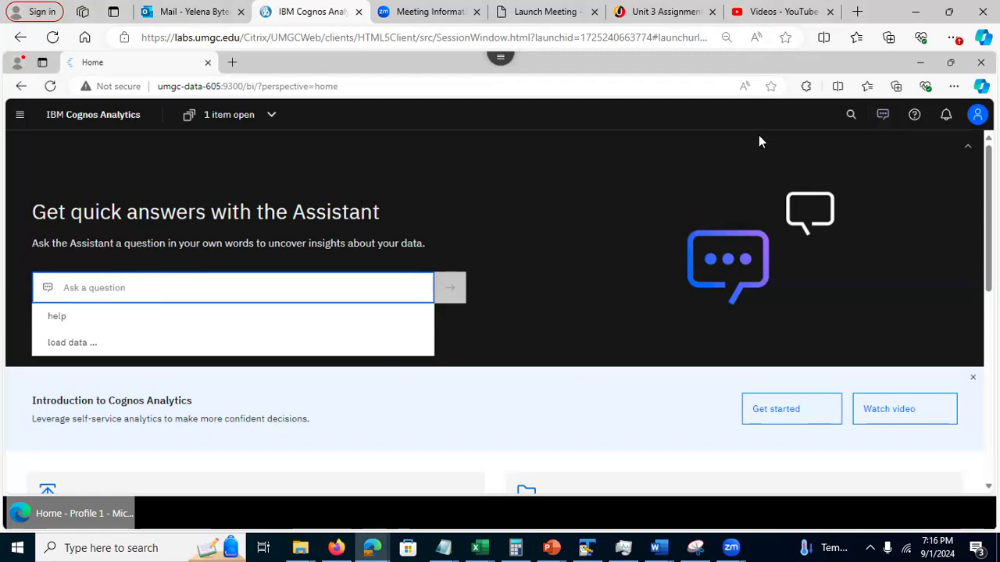
Open the Assistant panel from the top bar to show its Get started guide
{"action": "left_click", "coordinate": [883, 117]}
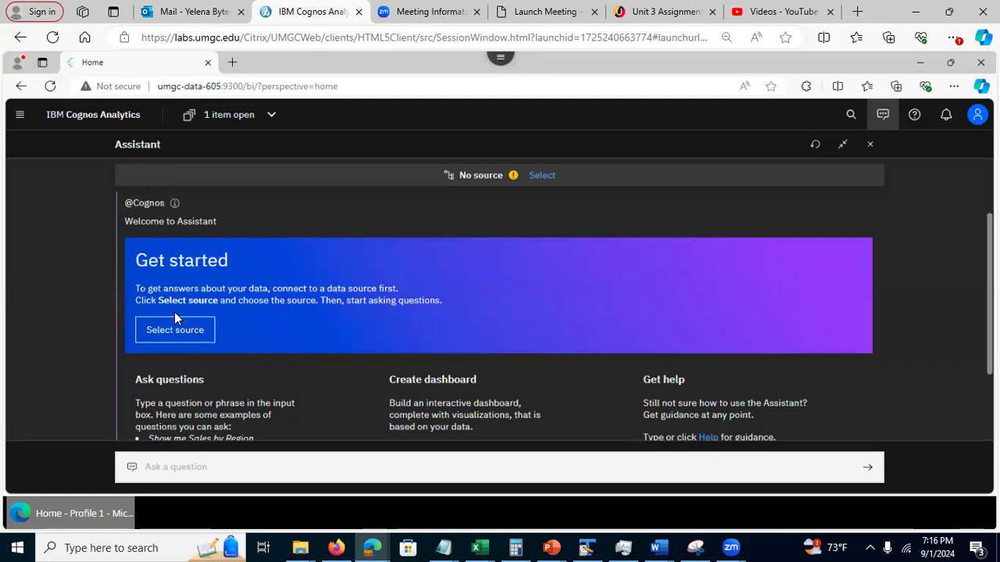
Connect the Assistant to 'Claims and weather data module' from My content
{"action": "left_click", "coordinate": [172, 331]}
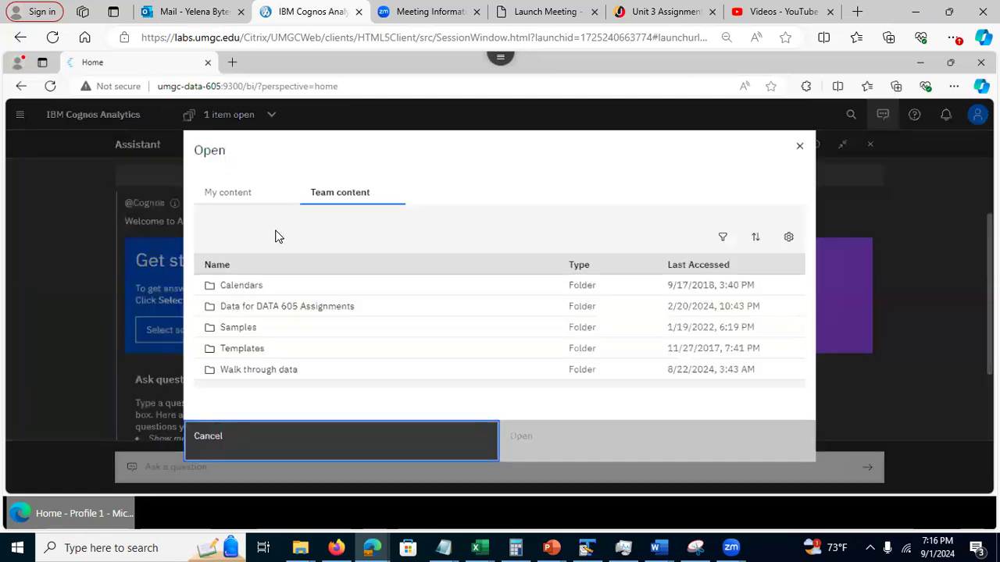
{"action": "left_click", "coordinate": [239, 203]}
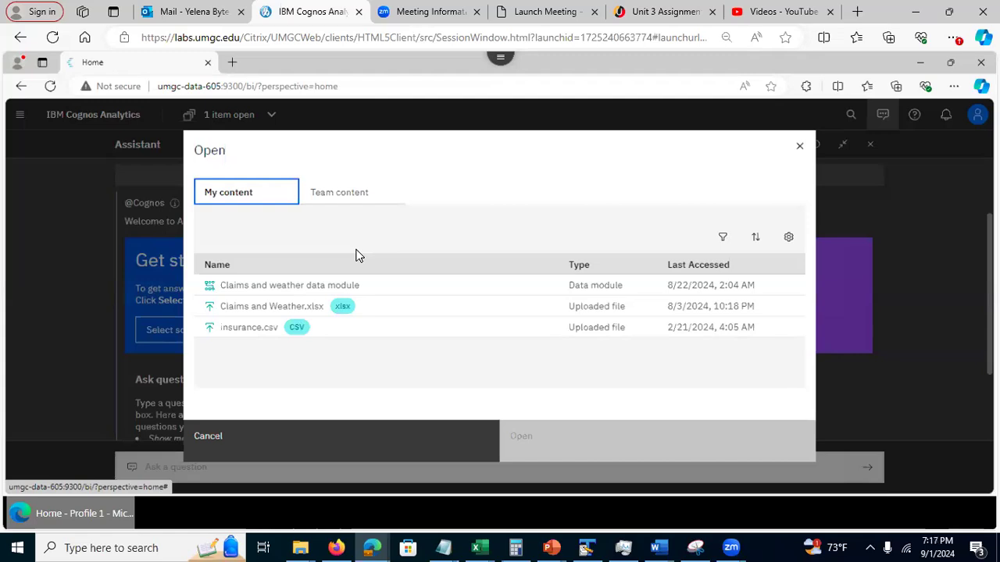
{"action": "left_click", "coordinate": [326, 285]}
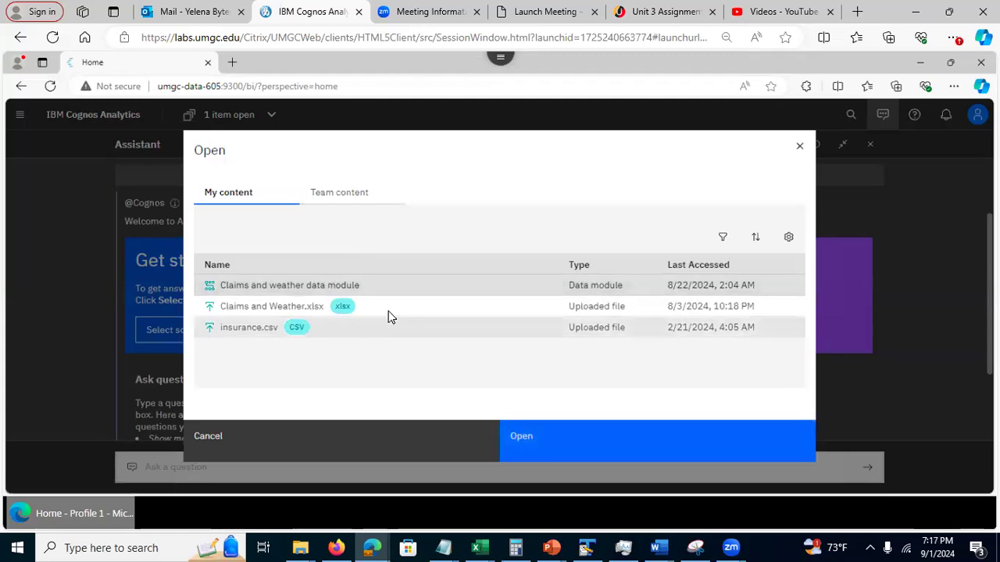
{"action": "left_click", "coordinate": [550, 452]}
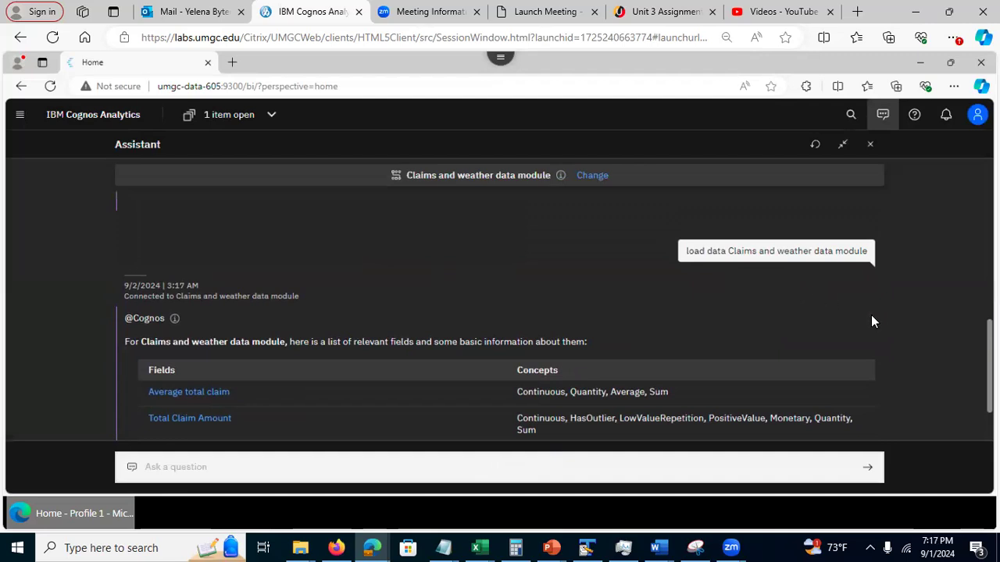
Expand the Fields/Concepts table with Show more, revealing fields such as Monthly Premium Auto
{"action": "scroll", "coordinate": [859, 313], "scroll_direction": "up", "scroll_amount": 3}
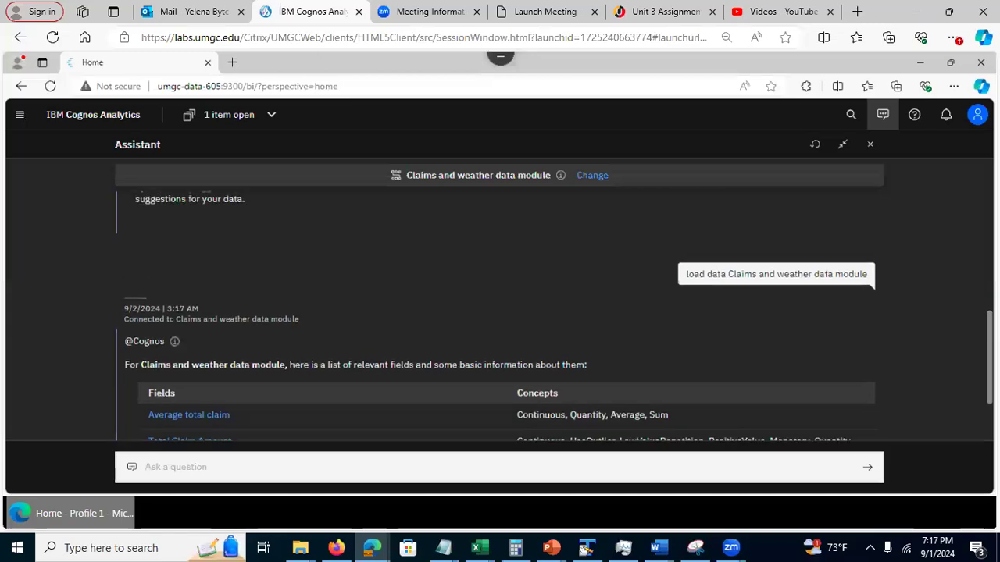
{"action": "scroll", "coordinate": [558, 316], "scroll_direction": "down", "scroll_amount": 5}
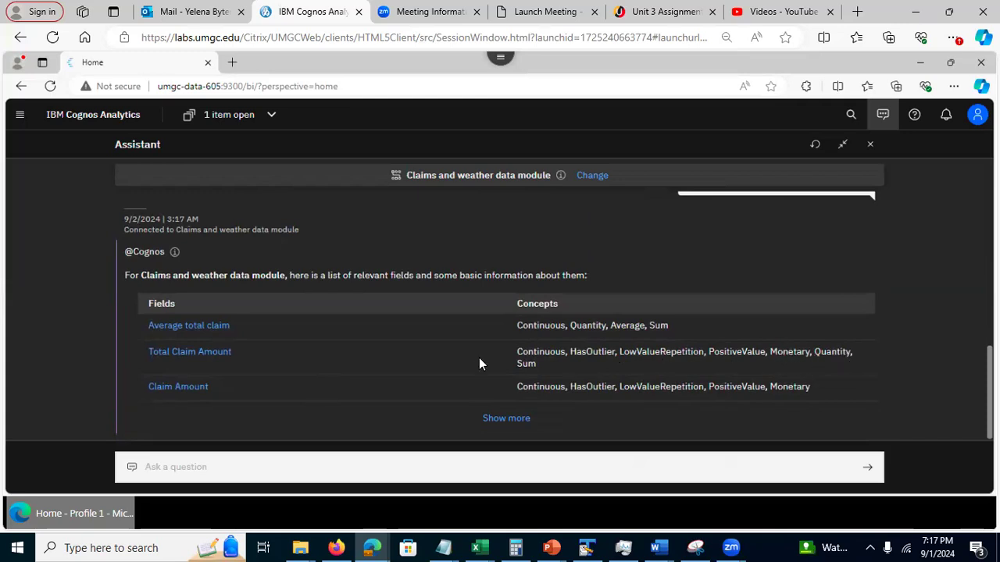
{"action": "left_click", "coordinate": [500, 418]}
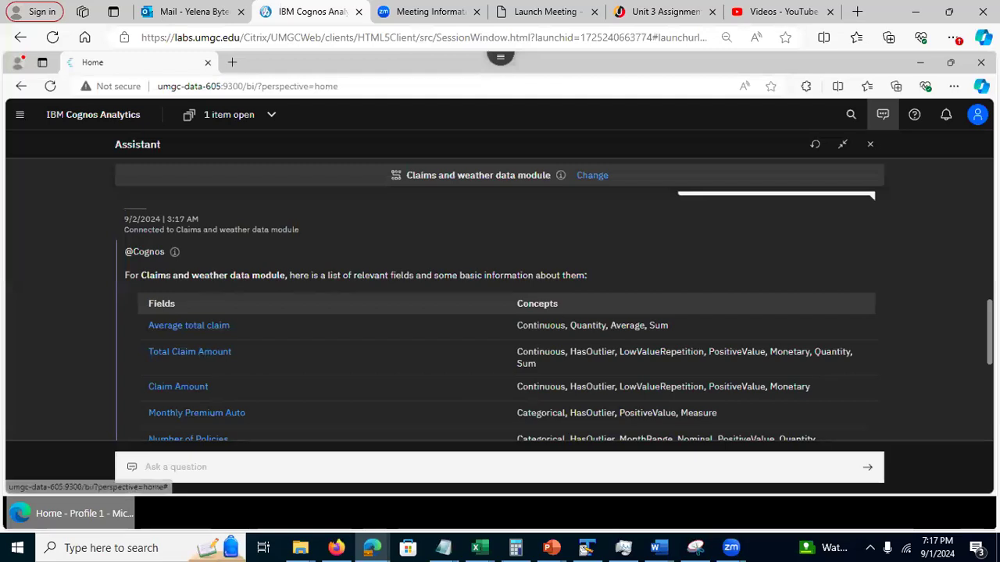
{"action": "scroll", "coordinate": [499, 312], "scroll_direction": "down", "scroll_amount": 5}
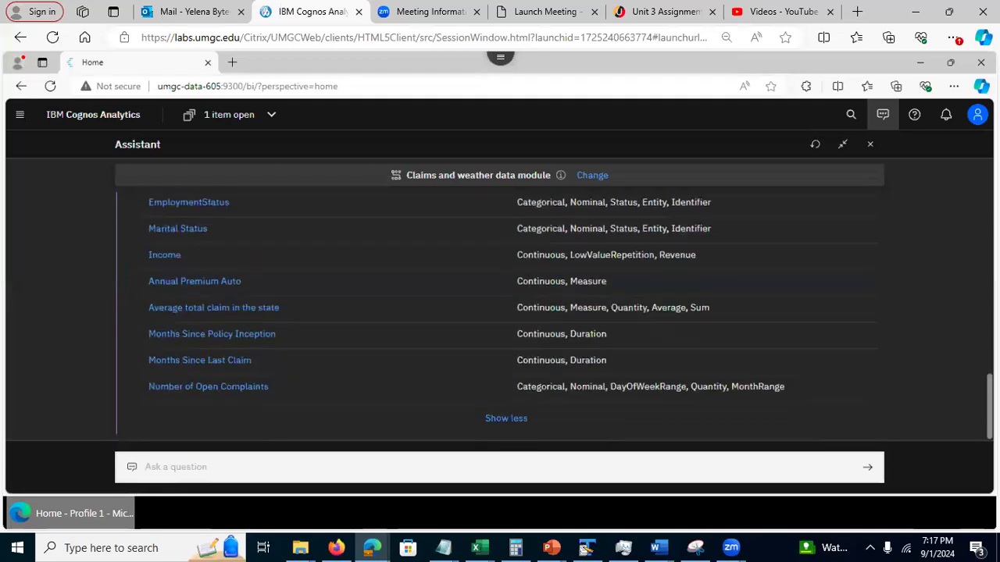
{"action": "scroll", "coordinate": [500, 312], "scroll_direction": "up", "scroll_amount": 5}
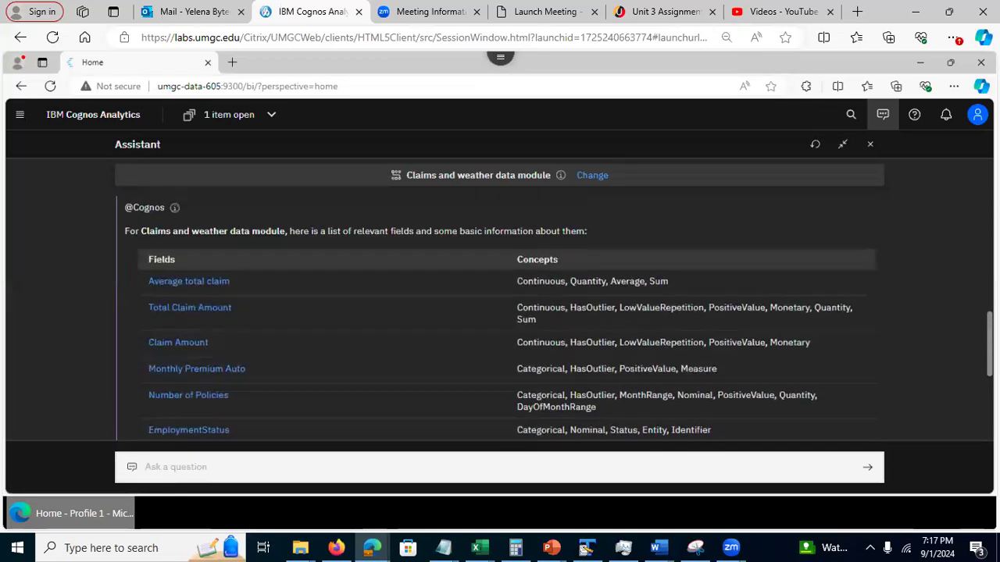
{"action": "scroll", "coordinate": [500, 312], "scroll_direction": "down", "scroll_amount": 1}
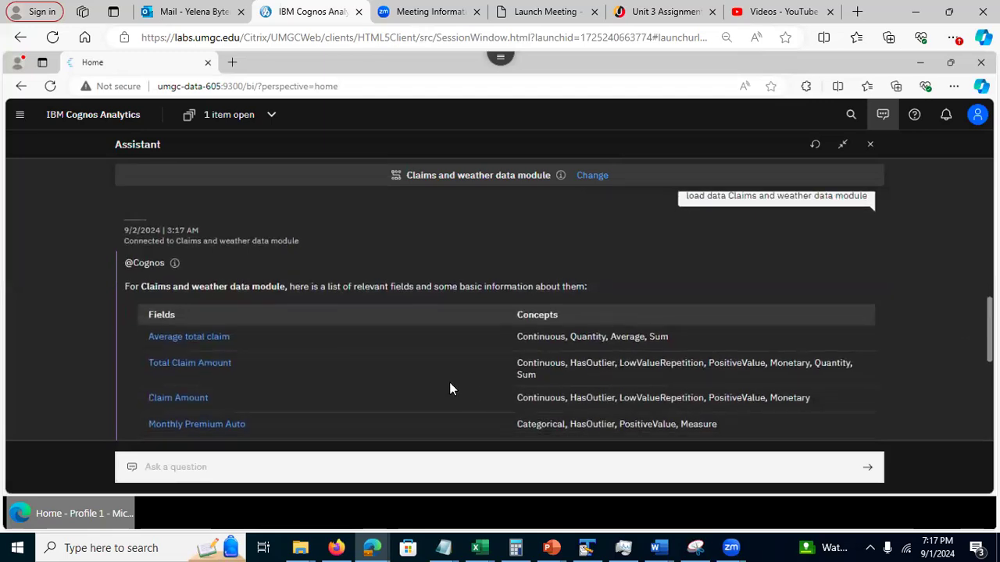
Show the Assistant's details and related fields for Total Claim Amount
{"action": "left_click", "coordinate": [213, 362]}
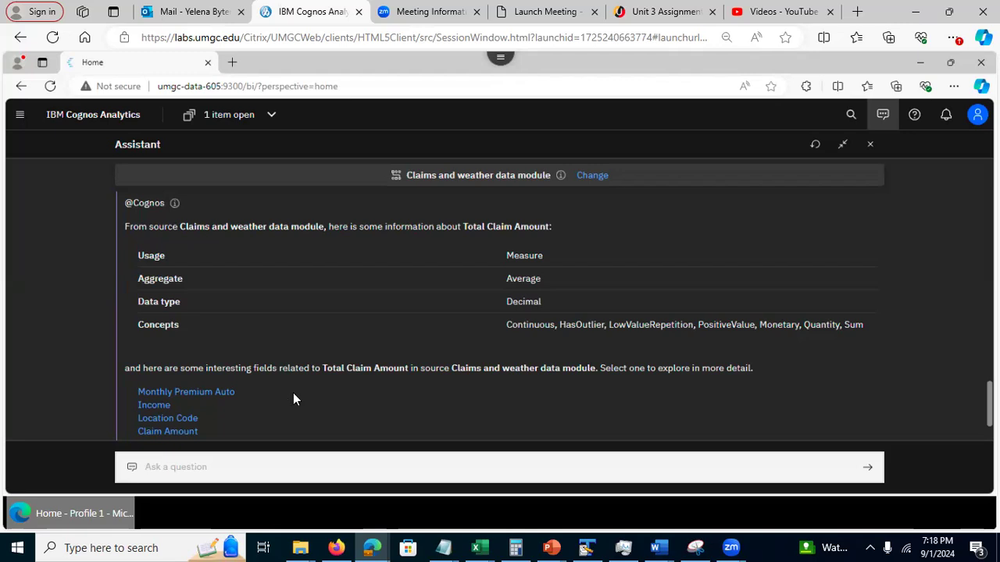
Chart average Total Claim Amount by Location Code from the related-field link
{"action": "left_click", "coordinate": [187, 419]}
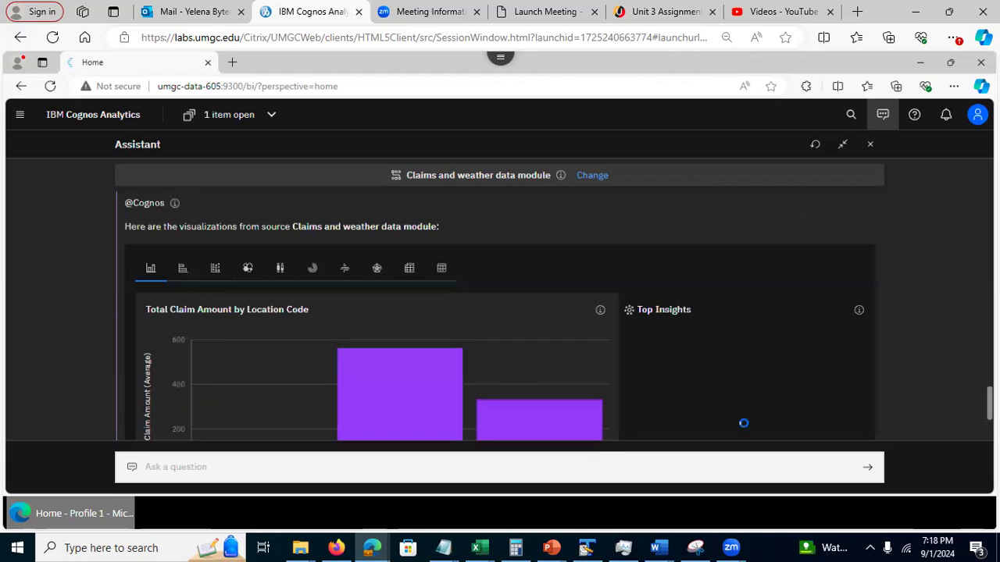
{"action": "scroll", "coordinate": [794, 375], "scroll_direction": "up", "scroll_amount": 3}
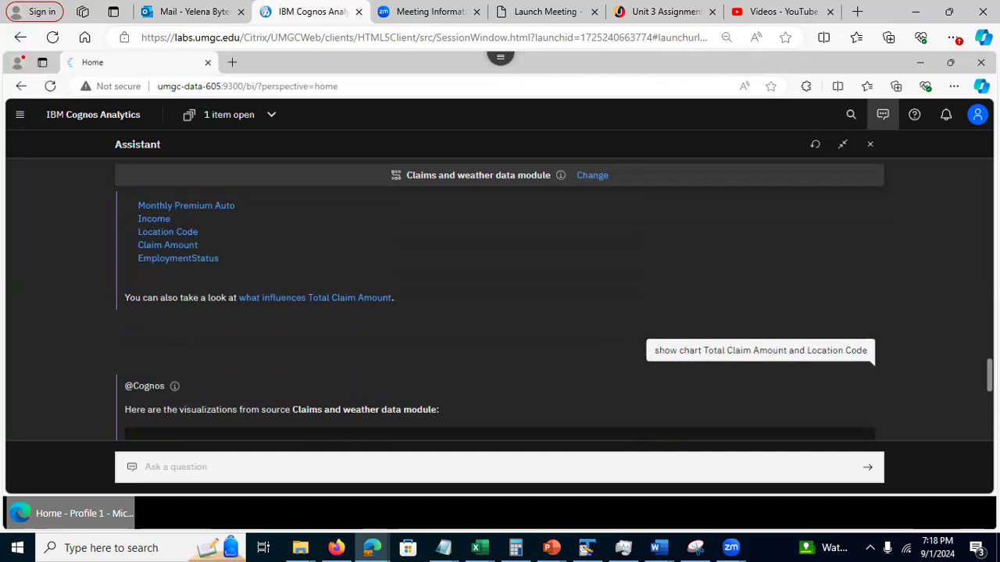
{"action": "scroll", "coordinate": [500, 312], "scroll_direction": "down", "scroll_amount": 3}
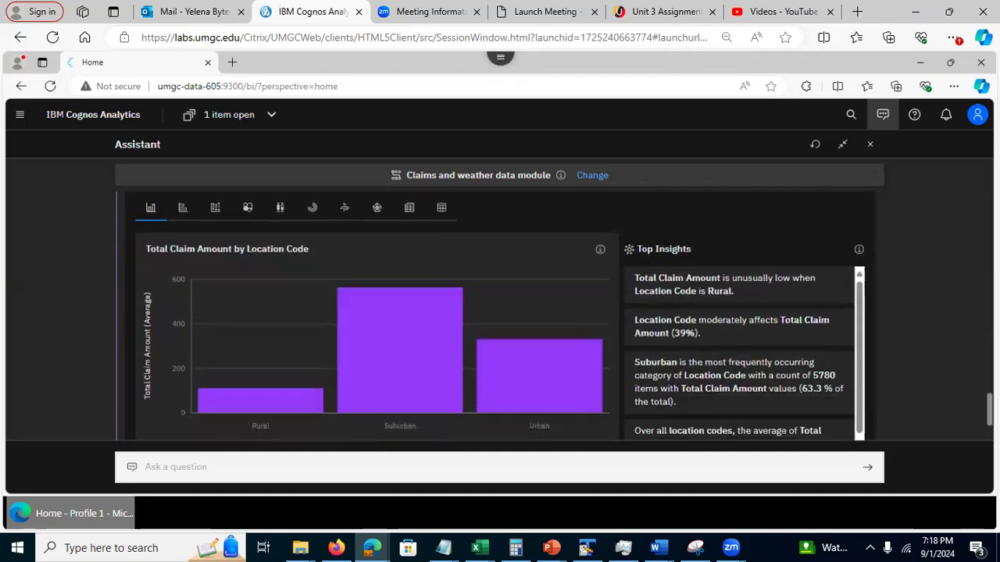
{"action": "scroll", "coordinate": [500, 312], "scroll_direction": "up", "scroll_amount": 1}
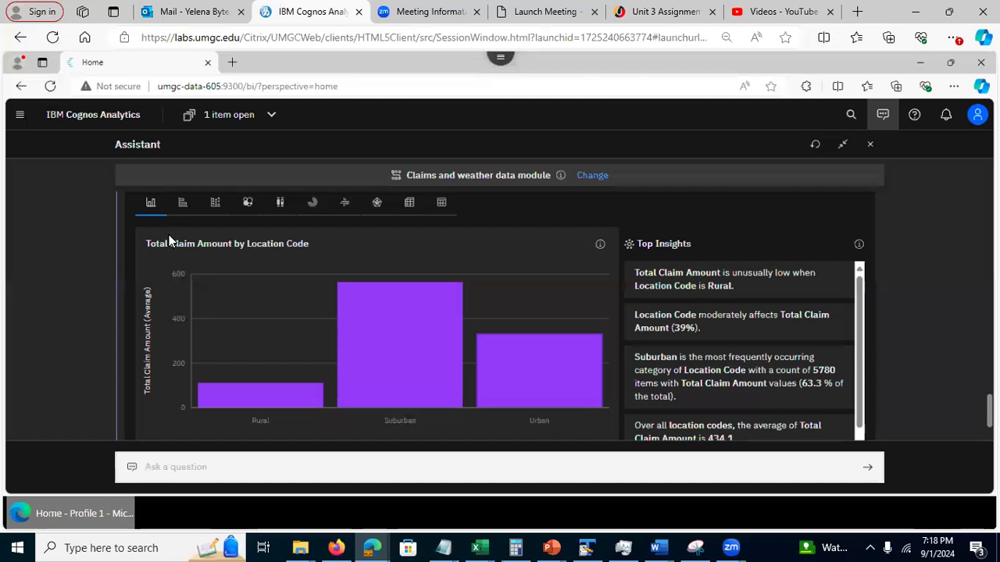
Try horizontal bar and point chart views, then return to vertical bars and review insights
{"action": "left_click", "coordinate": [184, 204]}
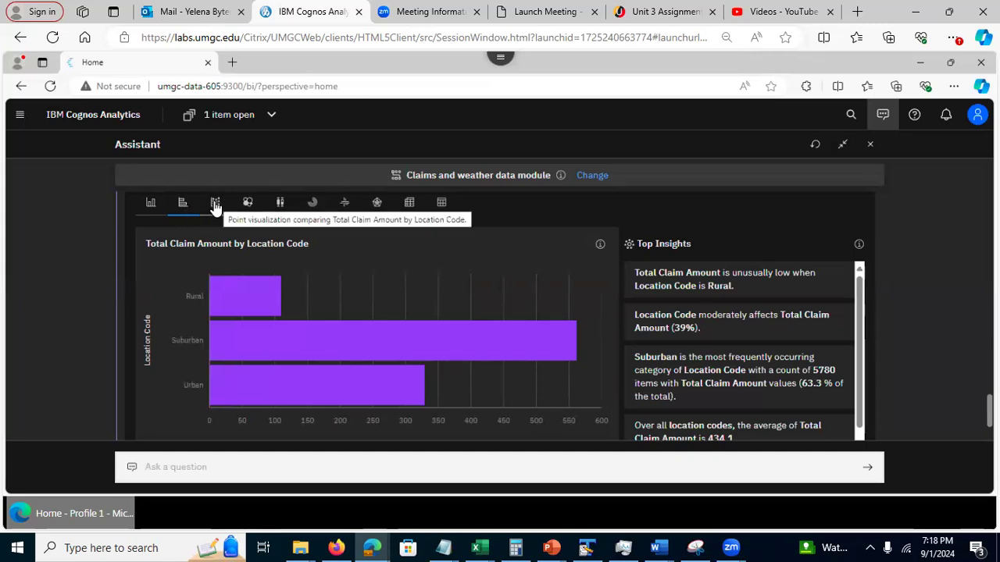
{"action": "left_click", "coordinate": [216, 204]}
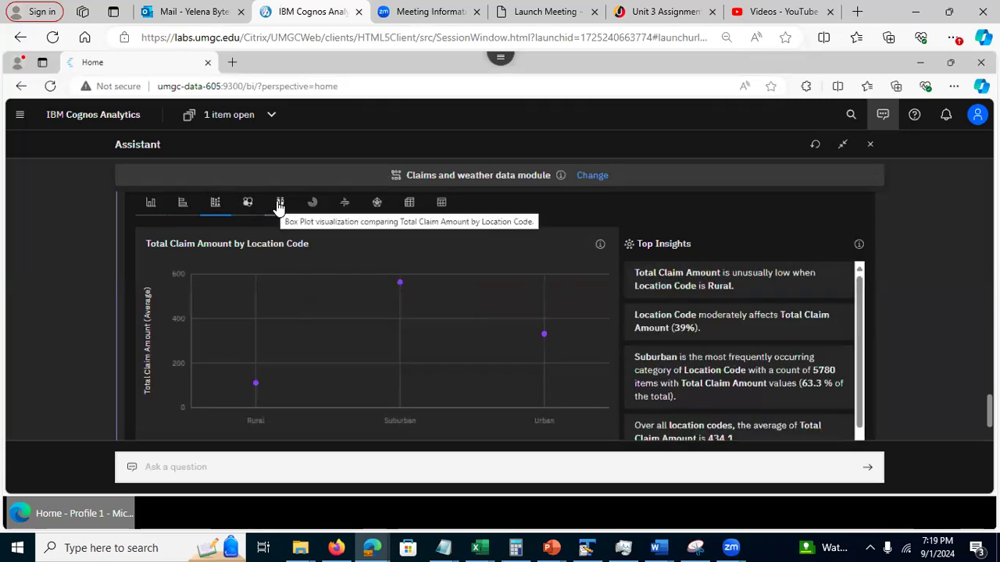
{"action": "left_click", "coordinate": [152, 207]}
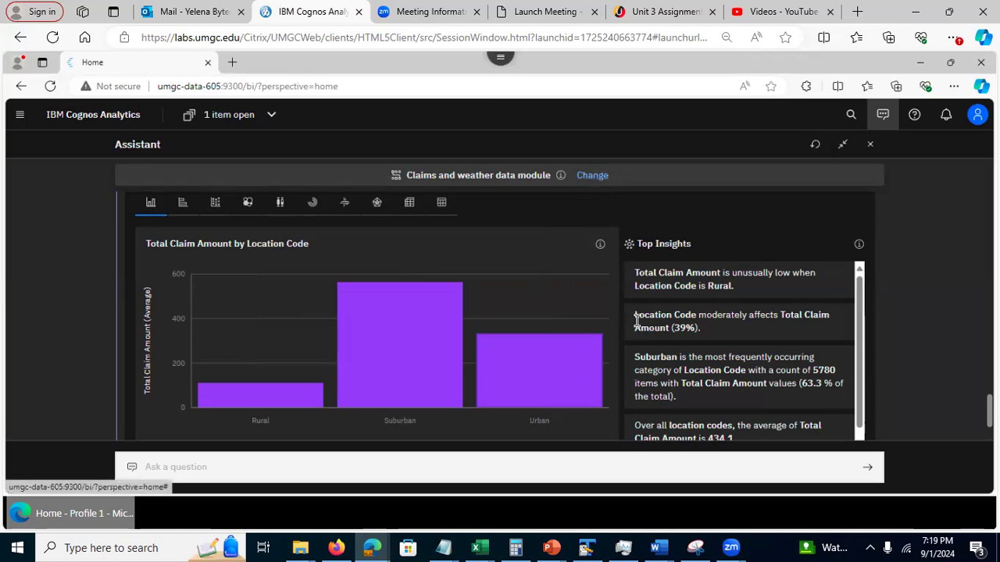
{"action": "scroll", "coordinate": [870, 385], "scroll_direction": "down", "scroll_amount": 1}
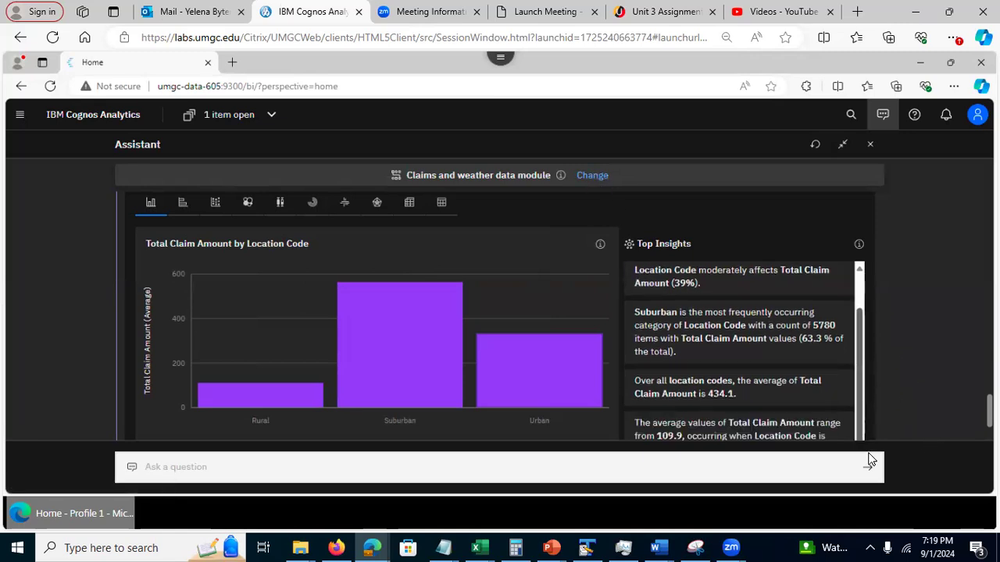
{"action": "scroll", "coordinate": [870, 384], "scroll_direction": "down", "scroll_amount": 1}
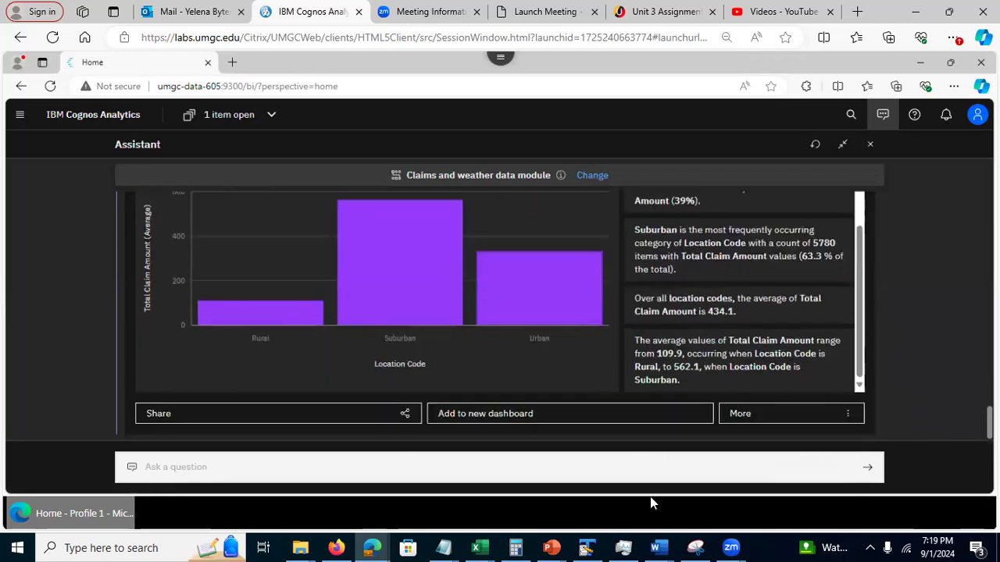
Request suggested questions via 'su', then ask 'What can impact Average total claim?'
{"action": "left_click", "coordinate": [288, 466]}
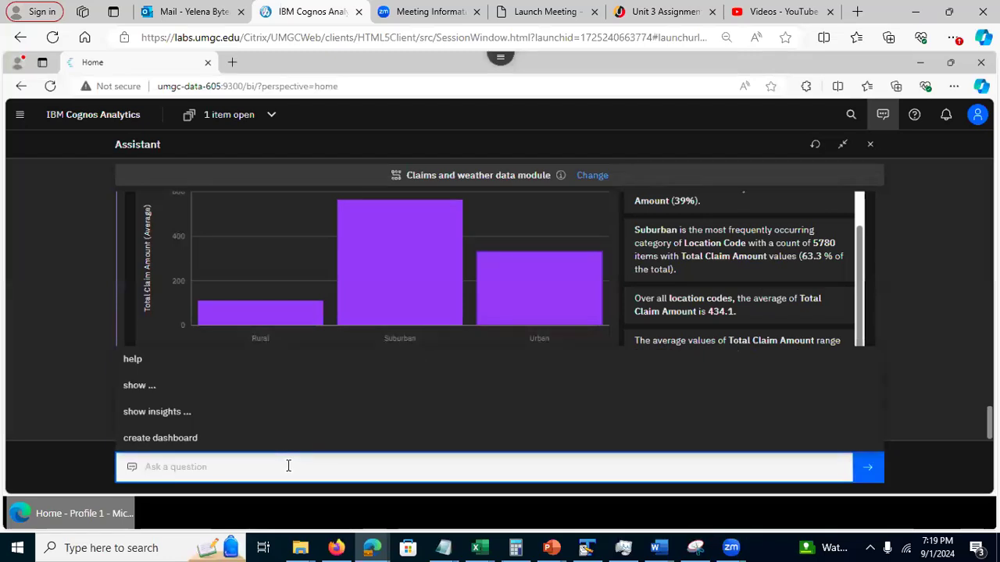
{"action": "type", "text": "su"}
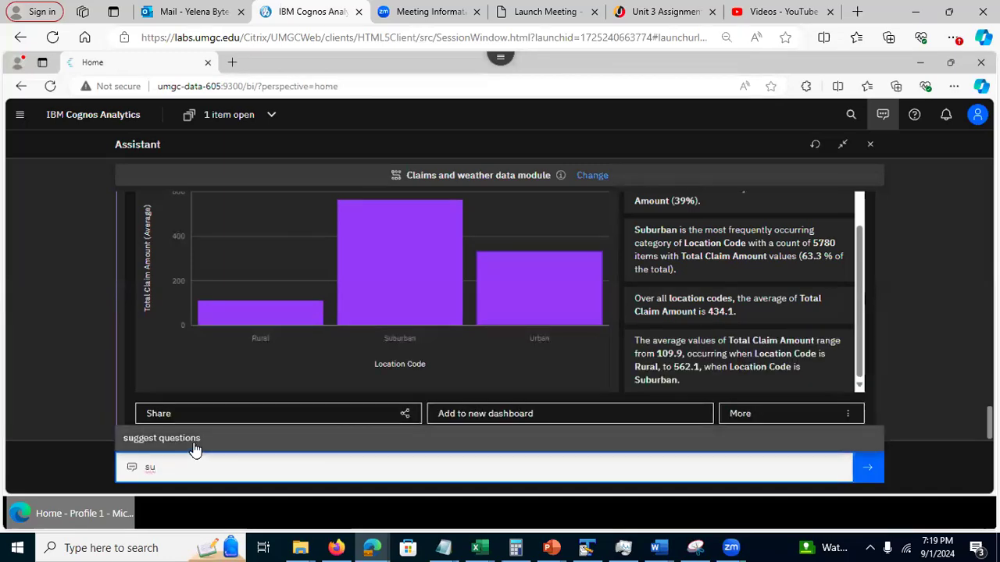
{"action": "left_click", "coordinate": [250, 440]}
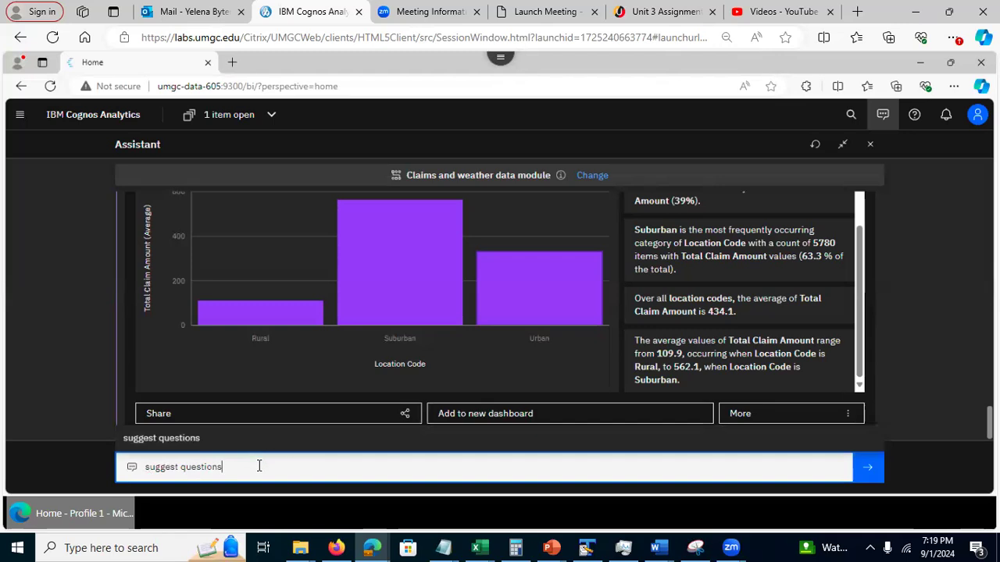
{"action": "key", "text": "Return"}
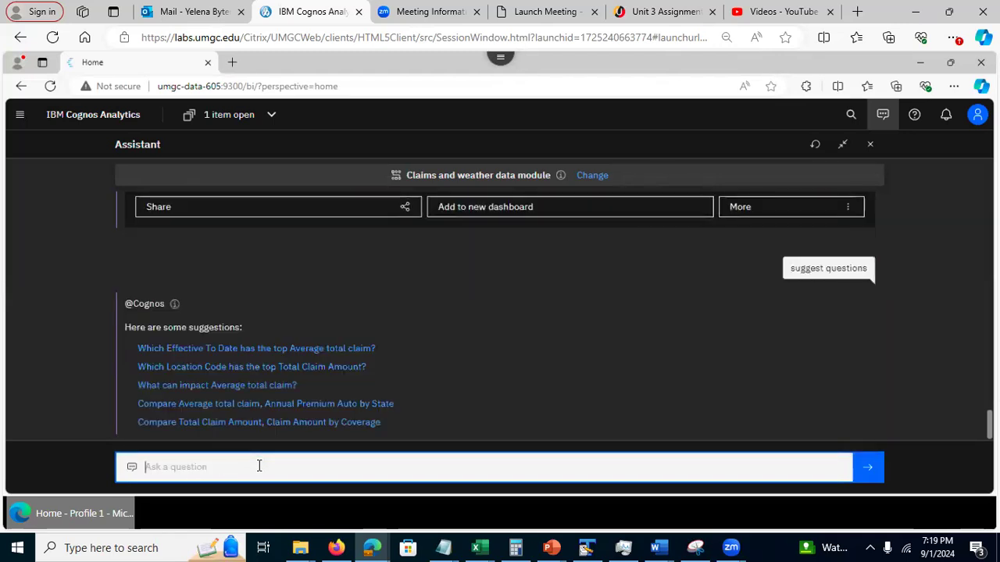
{"action": "left_click", "coordinate": [229, 388]}
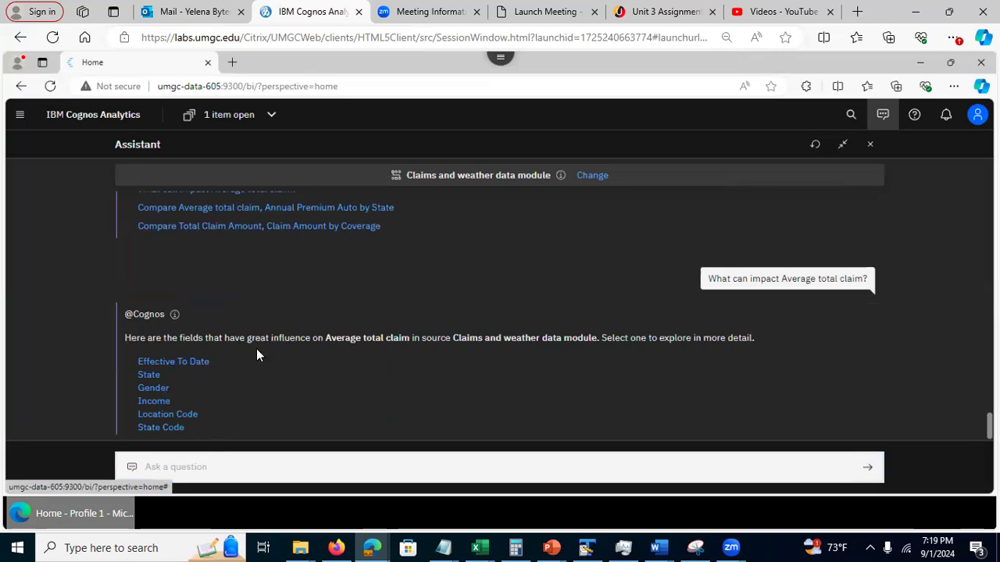
Chart Average total claim by State and switch the map to a bar chart
{"action": "left_click", "coordinate": [150, 375]}
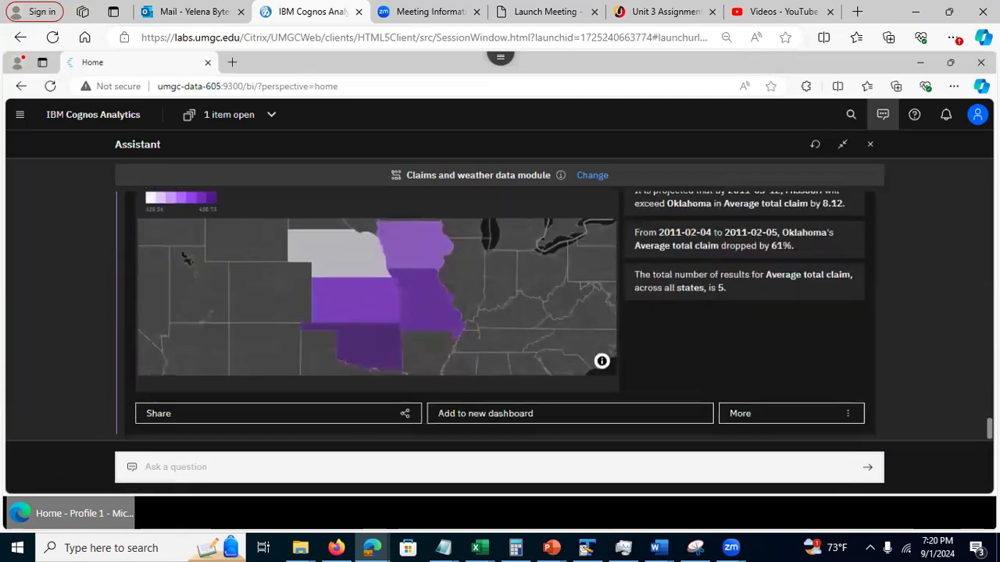
{"action": "scroll", "coordinate": [500, 312], "scroll_direction": "up", "scroll_amount": 3}
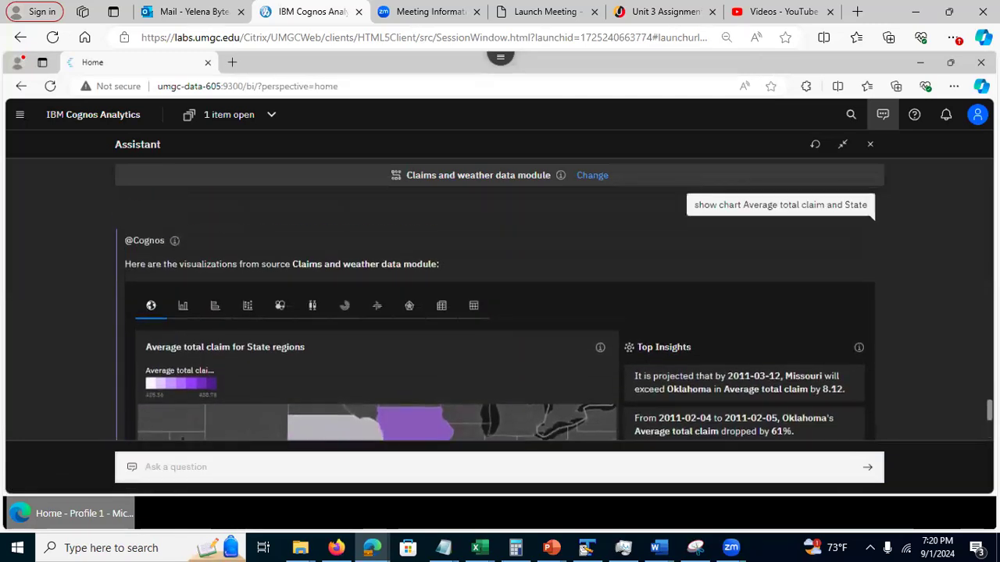
{"action": "left_click", "coordinate": [185, 302]}
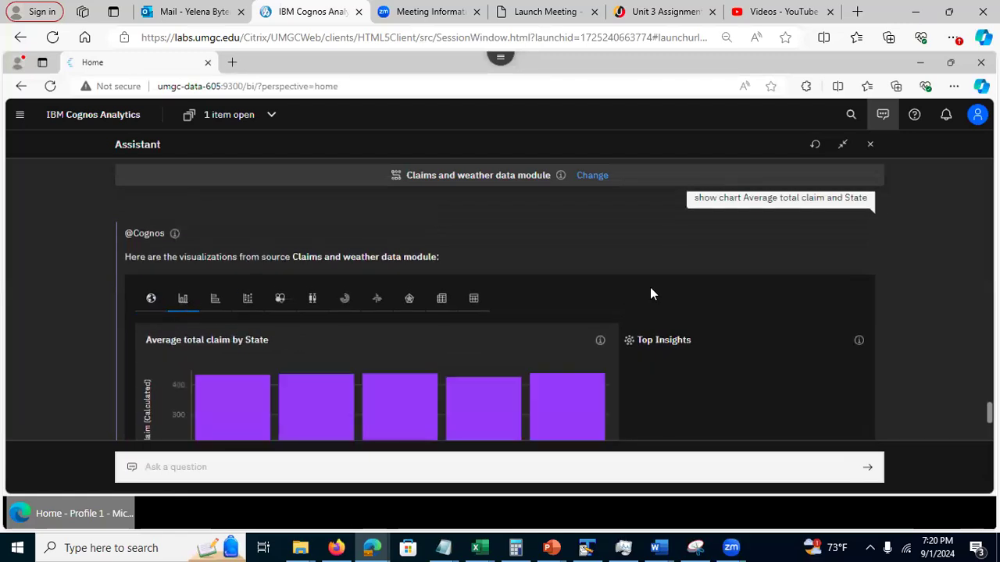
{"action": "scroll", "coordinate": [742, 290], "scroll_direction": "down", "scroll_amount": 3}
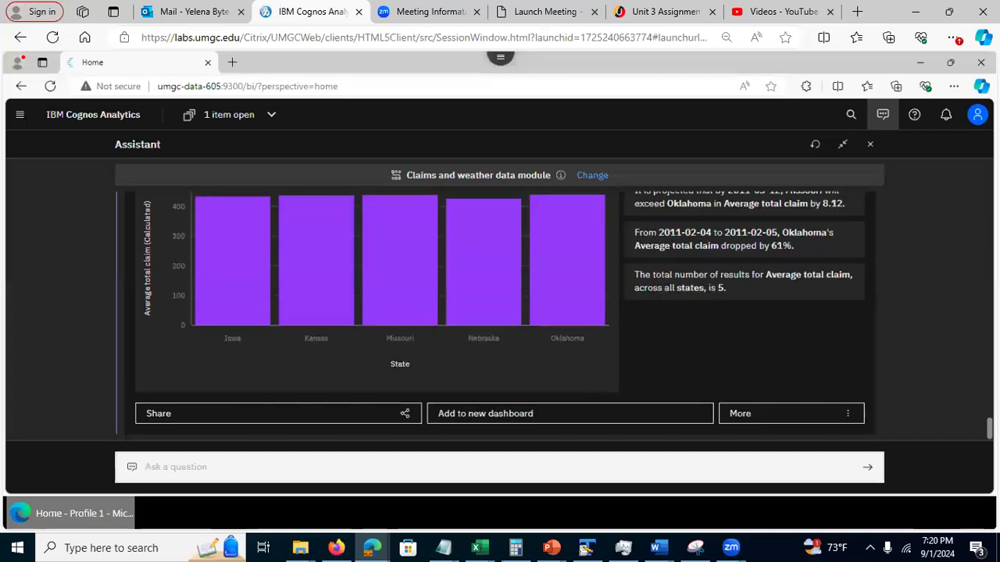
{"action": "scroll", "coordinate": [500, 312], "scroll_direction": "up", "scroll_amount": 8}
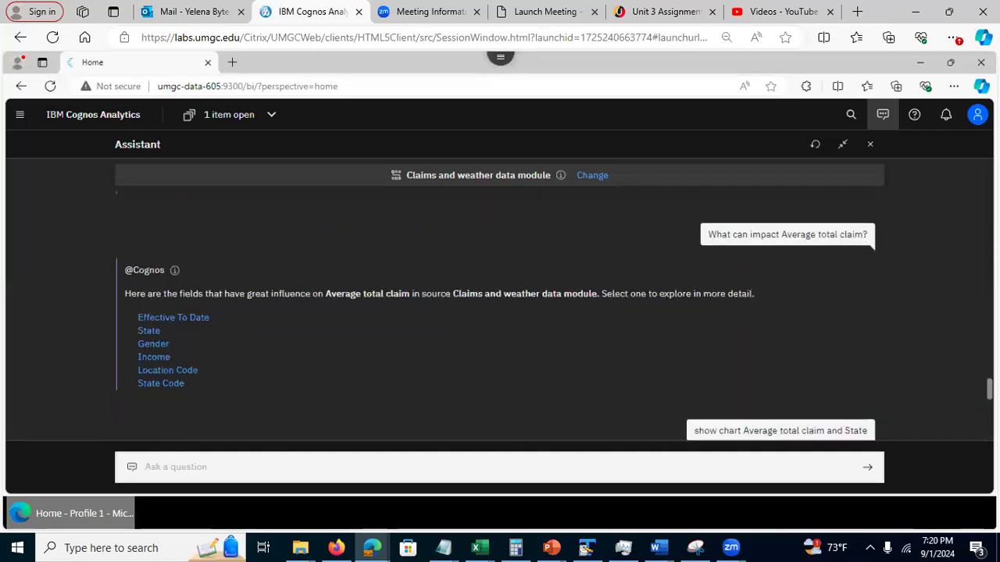
{"action": "scroll", "coordinate": [772, 418], "scroll_direction": "down", "scroll_amount": 1}
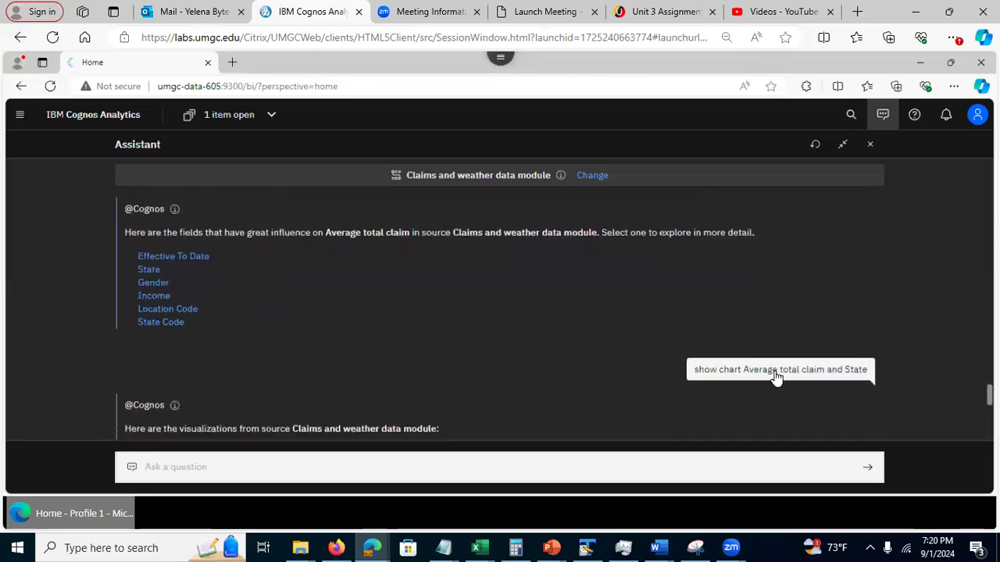
{"action": "scroll", "coordinate": [500, 312], "scroll_direction": "down", "scroll_amount": 4}
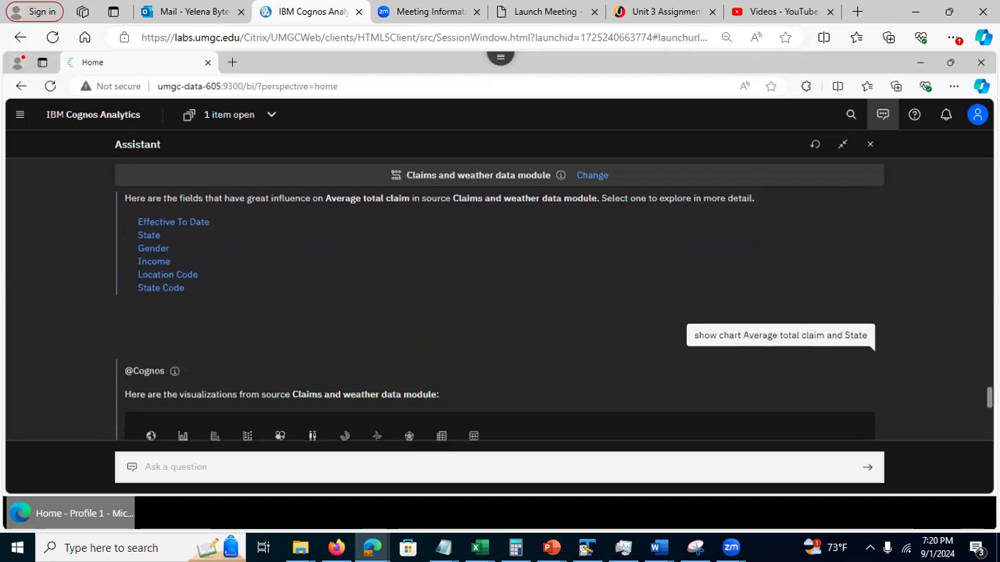
{"action": "scroll", "coordinate": [863, 418], "scroll_direction": "down", "scroll_amount": 1}
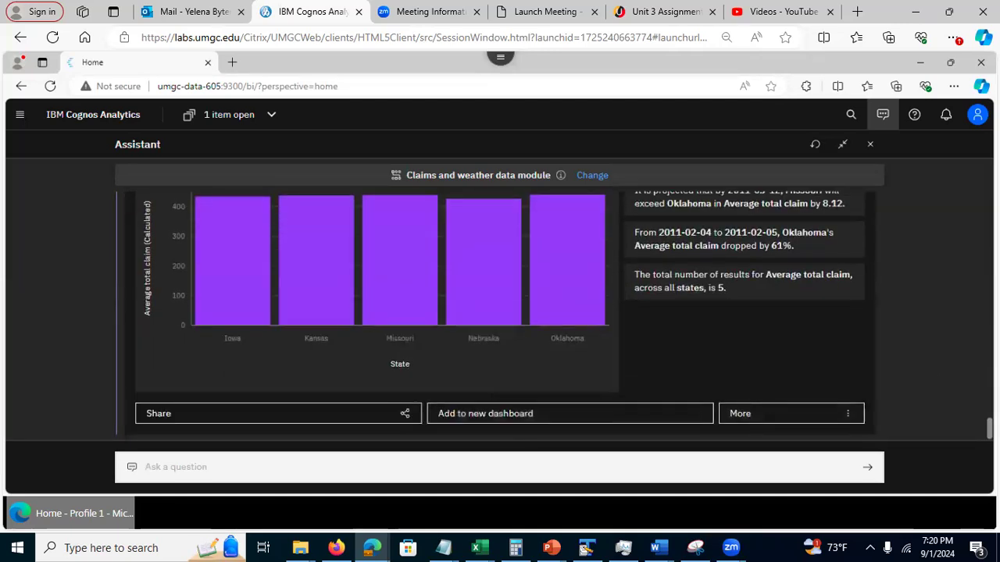
{"action": "scroll", "coordinate": [500, 313], "scroll_direction": "up", "scroll_amount": 10}
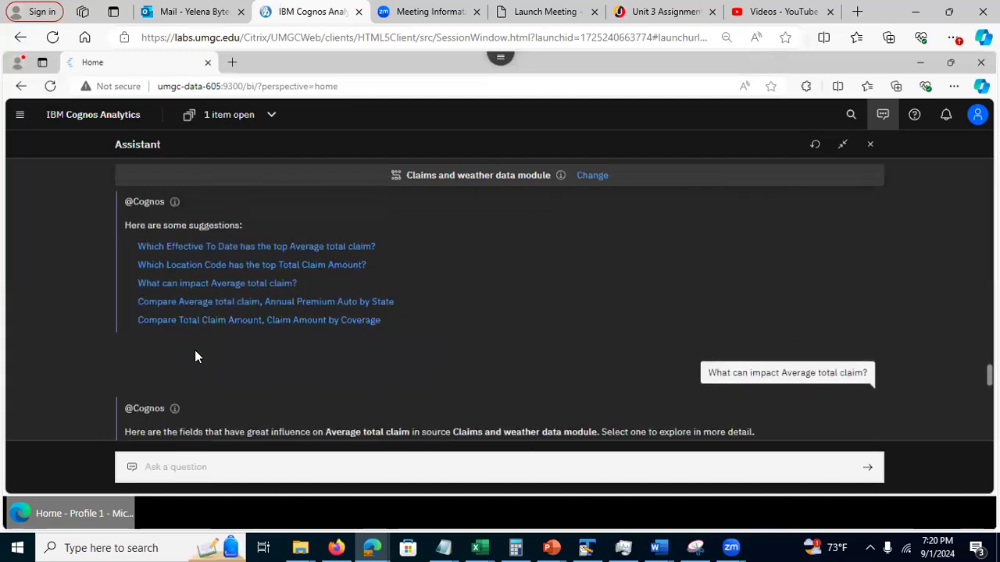
Ask the Assistant 'what impacts Months Since Last Claim' and submit it
{"action": "left_click", "coordinate": [157, 467]}
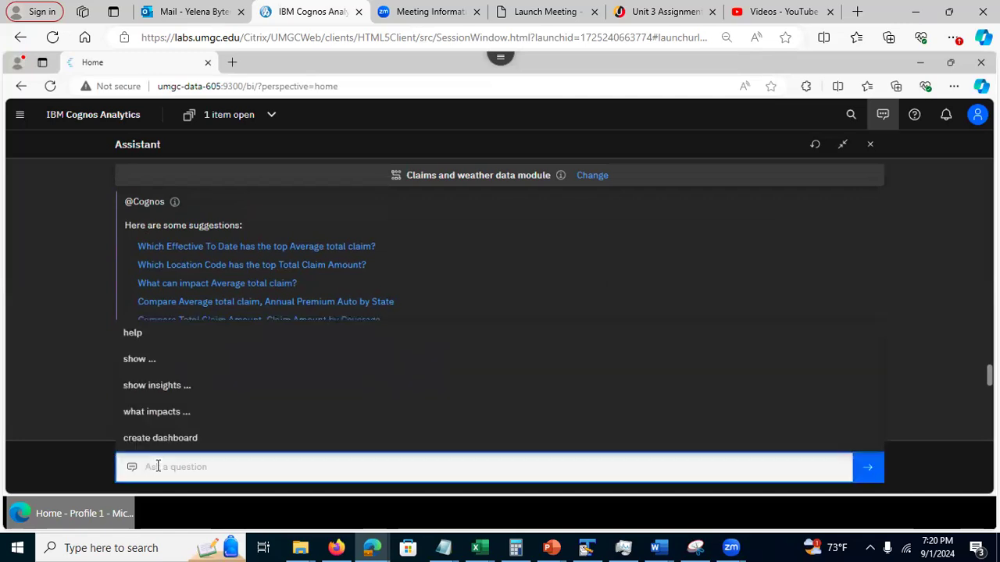
{"action": "left_click", "coordinate": [178, 415]}
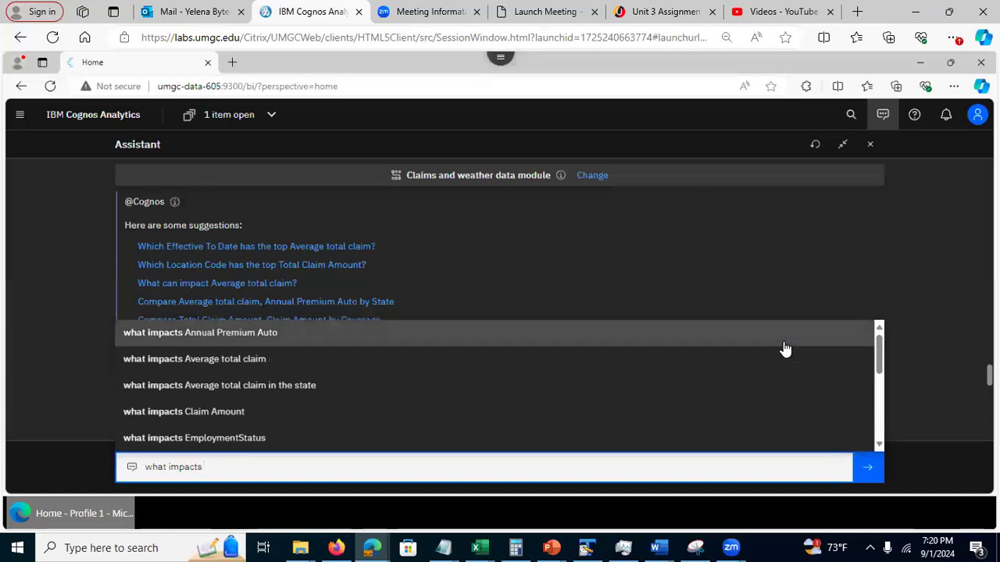
{"action": "left_click_drag", "start_coordinate": [879, 358], "coordinate": [883, 406]}
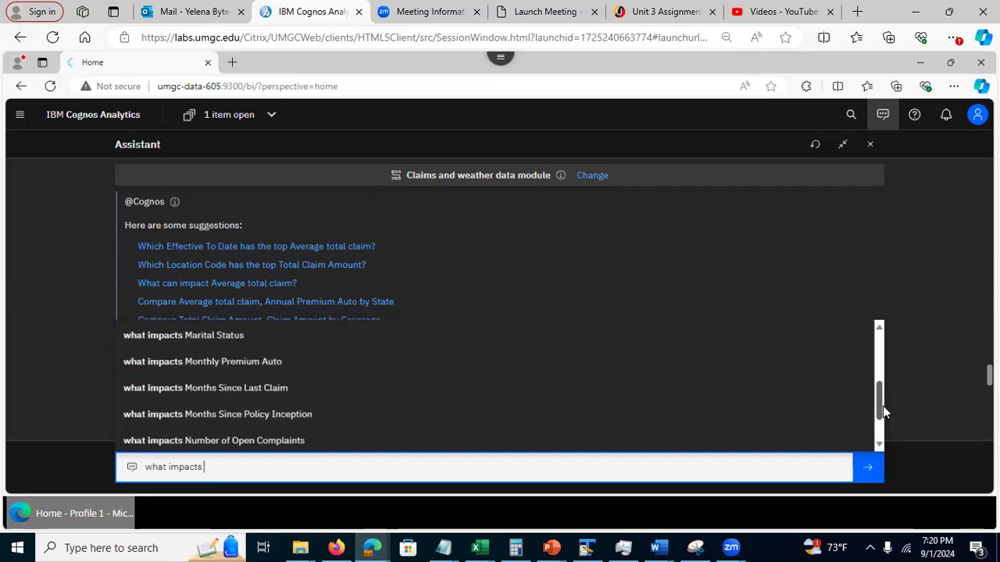
{"action": "left_click", "coordinate": [367, 388]}
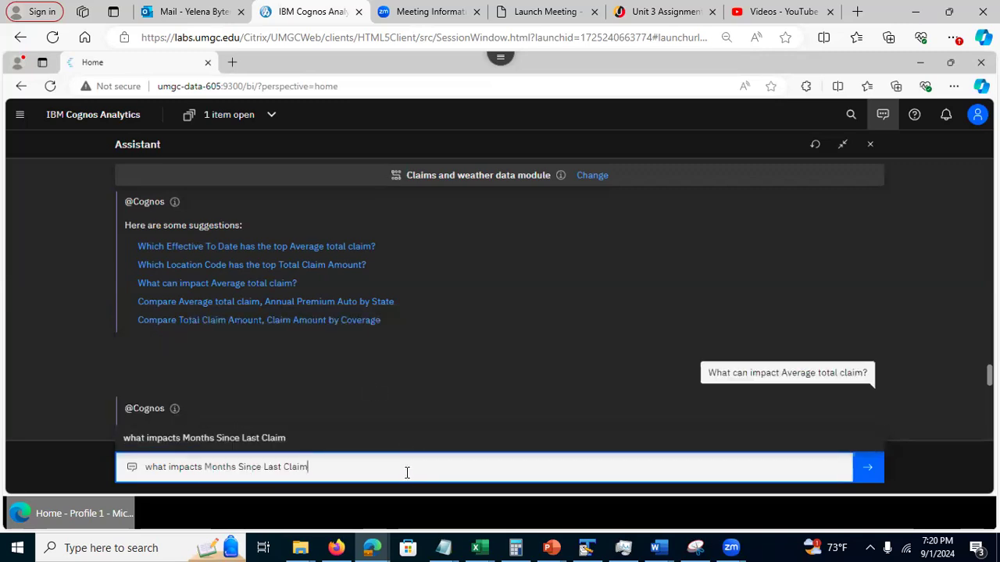
{"action": "left_click", "coordinate": [868, 467]}
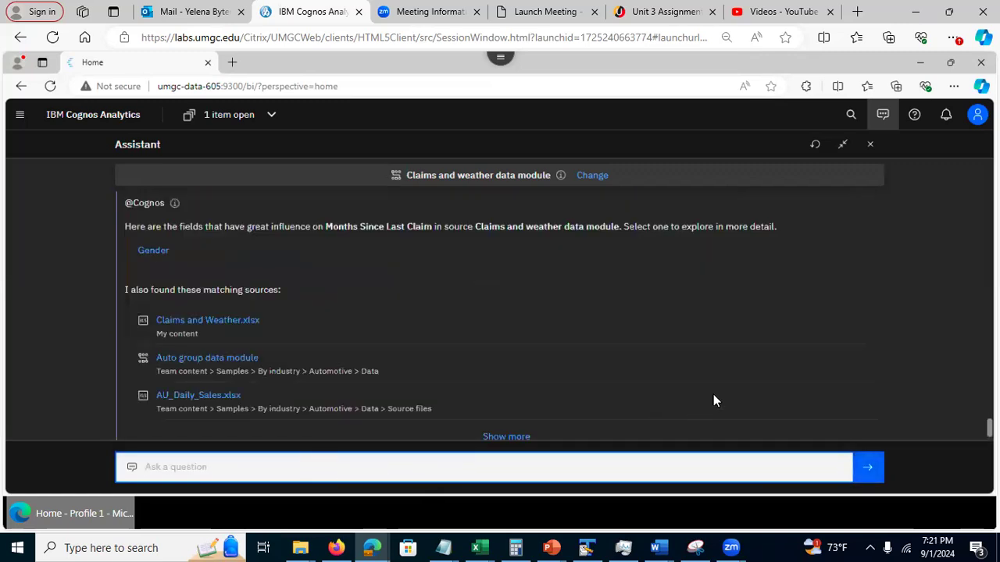
Chart Months Since Last Claim by Gender, then resend the earlier 'suggest questions' request
{"action": "left_click", "coordinate": [158, 252]}
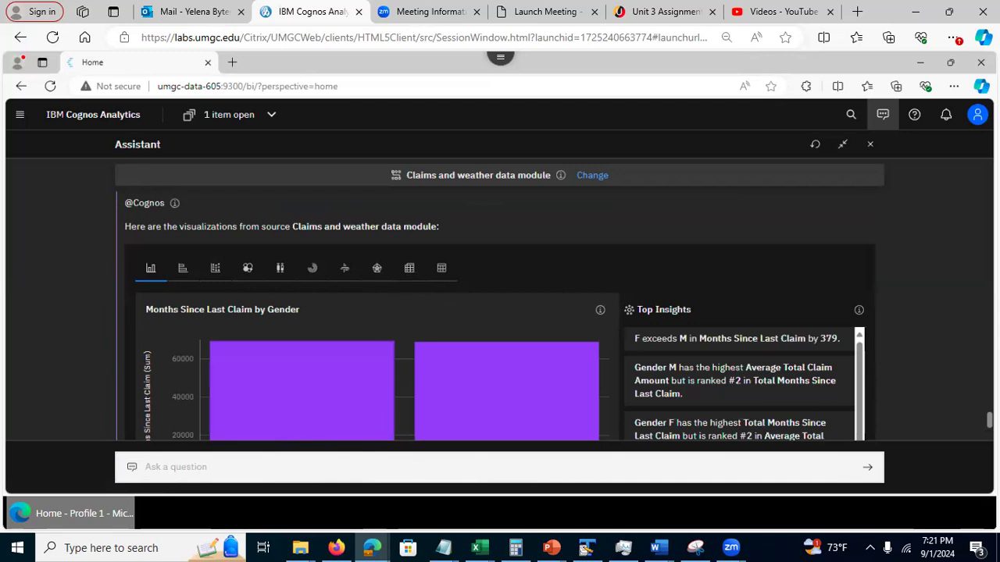
{"action": "scroll", "coordinate": [499, 312], "scroll_direction": "up", "scroll_amount": 10}
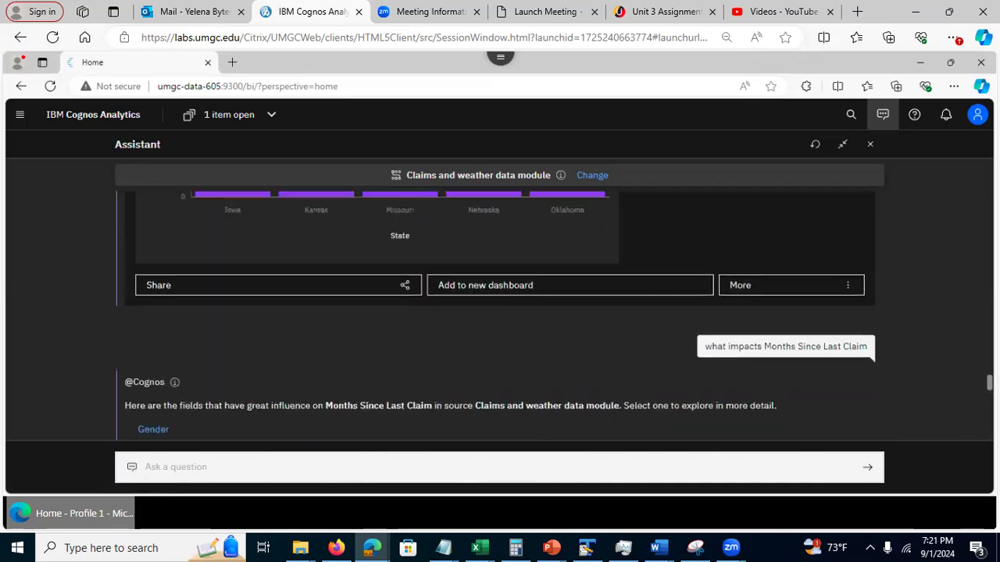
{"action": "scroll", "coordinate": [499, 313], "scroll_direction": "up", "scroll_amount": 6}
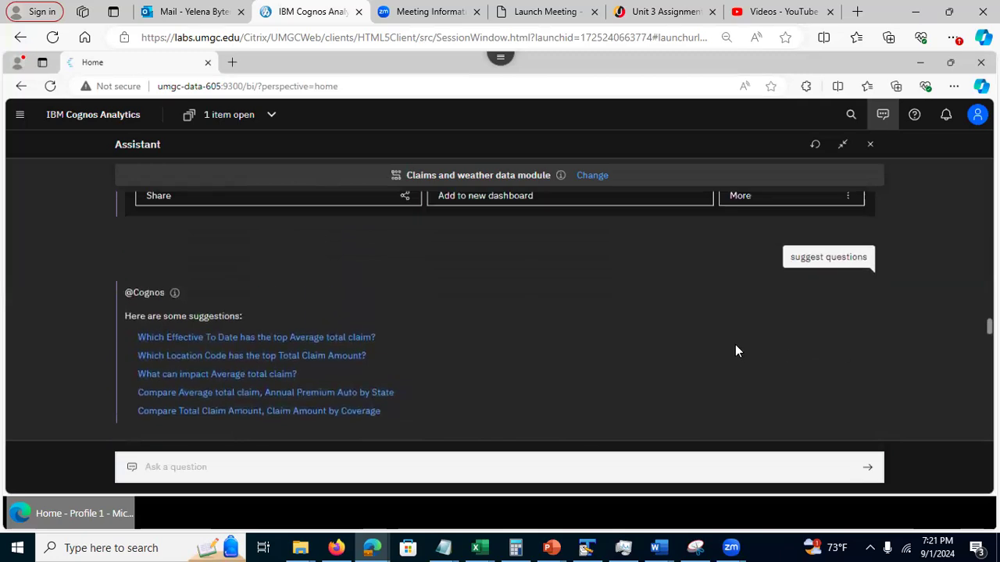
{"action": "left_click", "coordinate": [814, 260]}
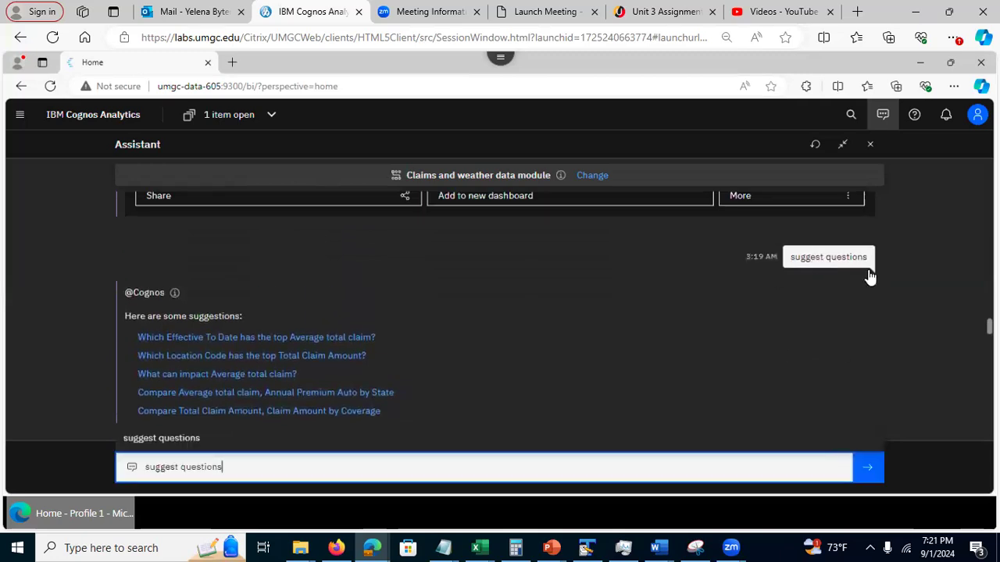
{"action": "left_click", "coordinate": [865, 467]}
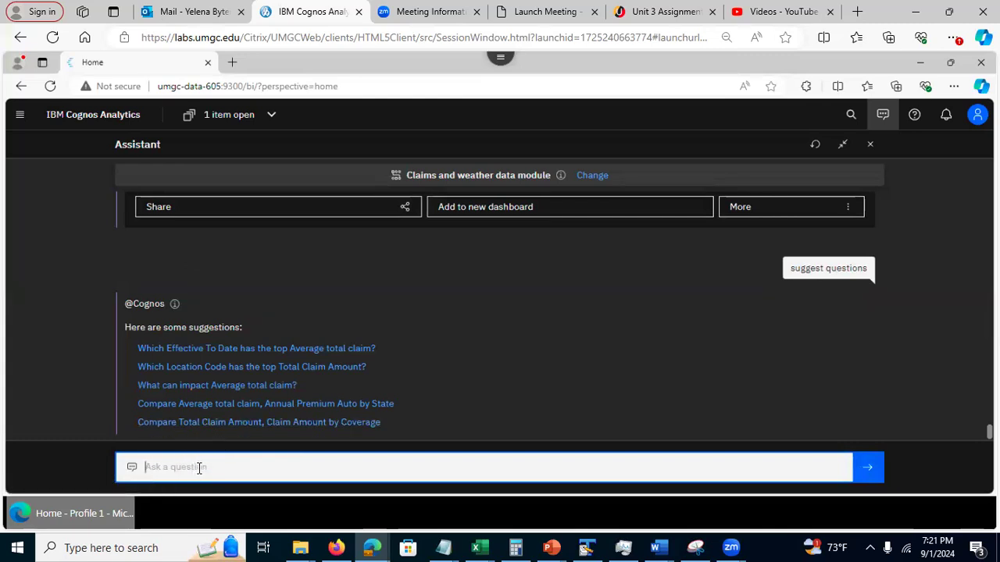
Ask the Assistant 'compare Average total claim by EmploymentStatus' and view the resulting bar chart
{"action": "type", "text": "co"}
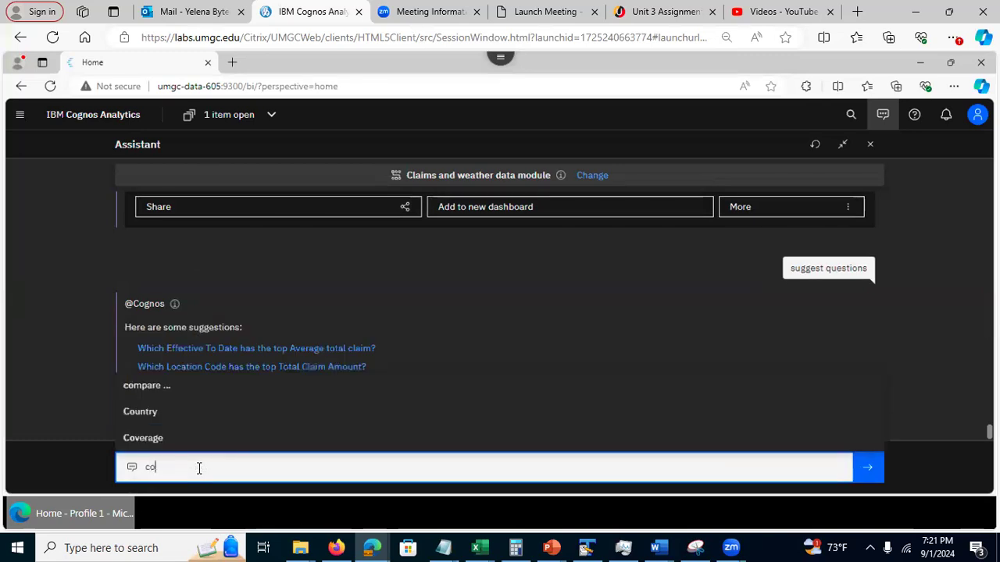
{"action": "type", "text": "mpare"}
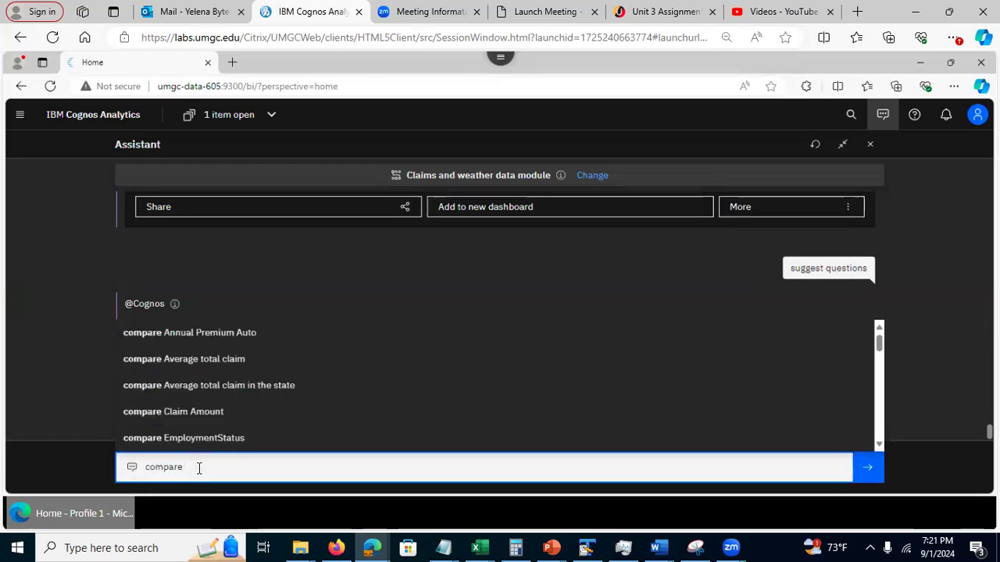
{"action": "left_click", "coordinate": [211, 361]}
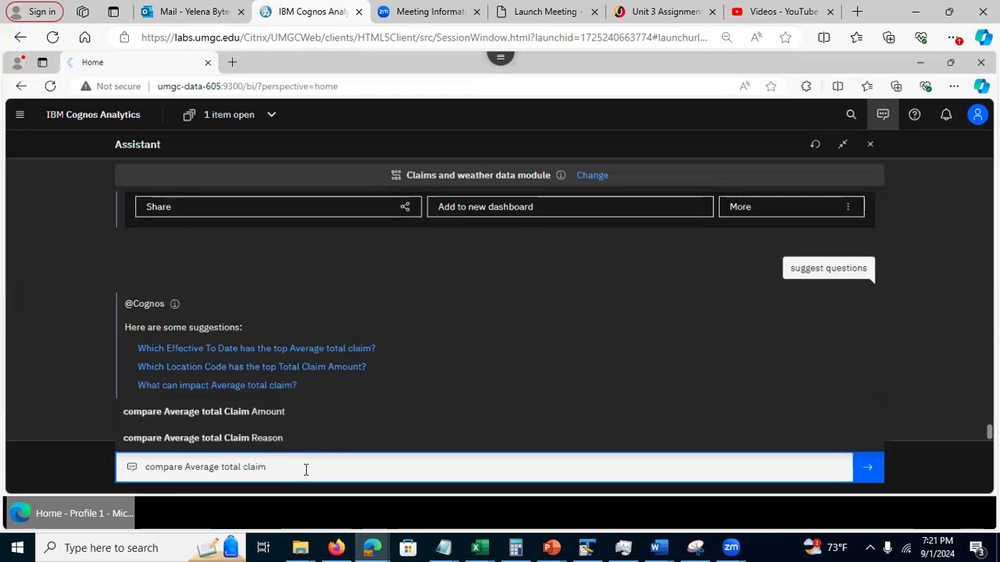
{"action": "type", "text": "by"}
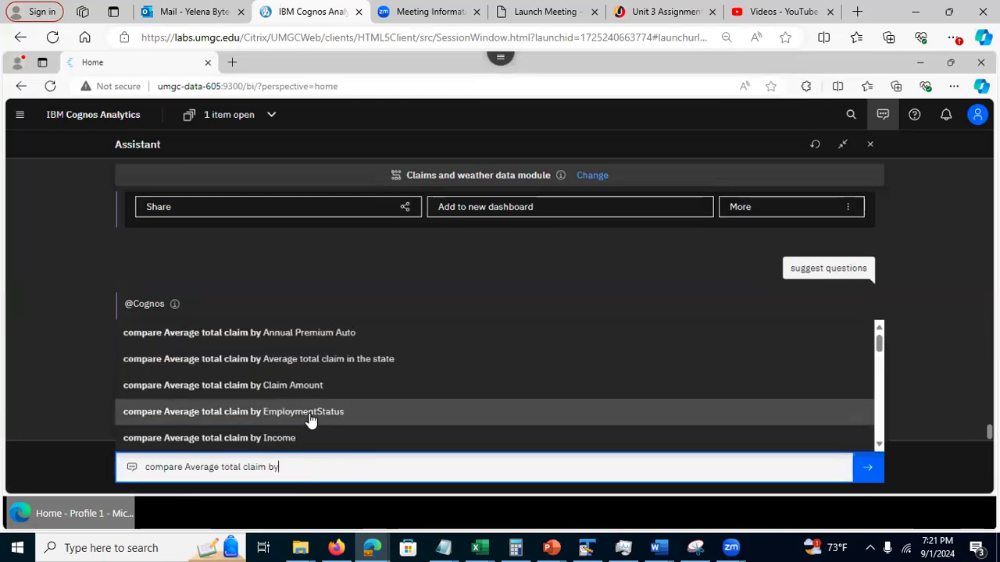
{"action": "left_click", "coordinate": [309, 414]}
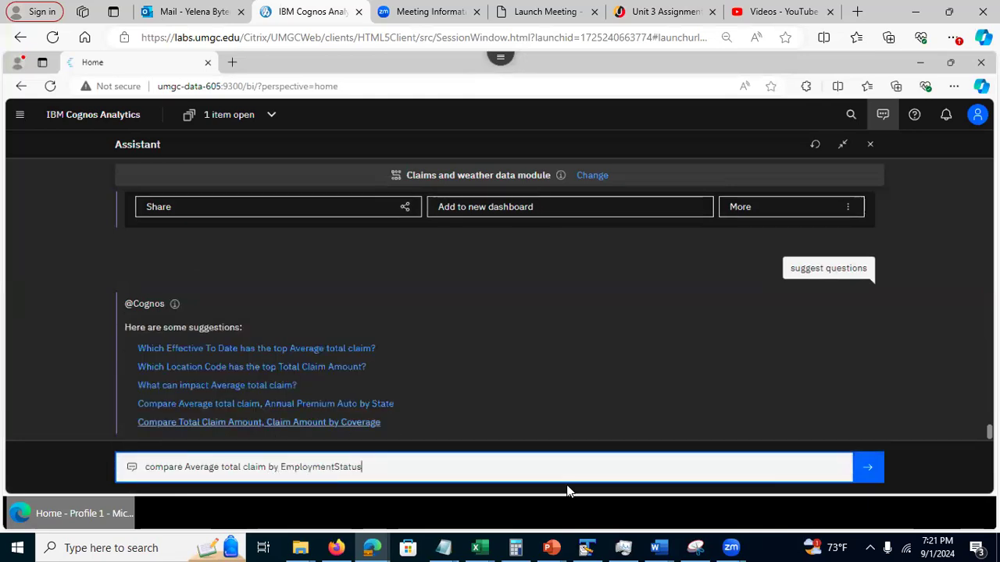
{"action": "left_click", "coordinate": [867, 467]}
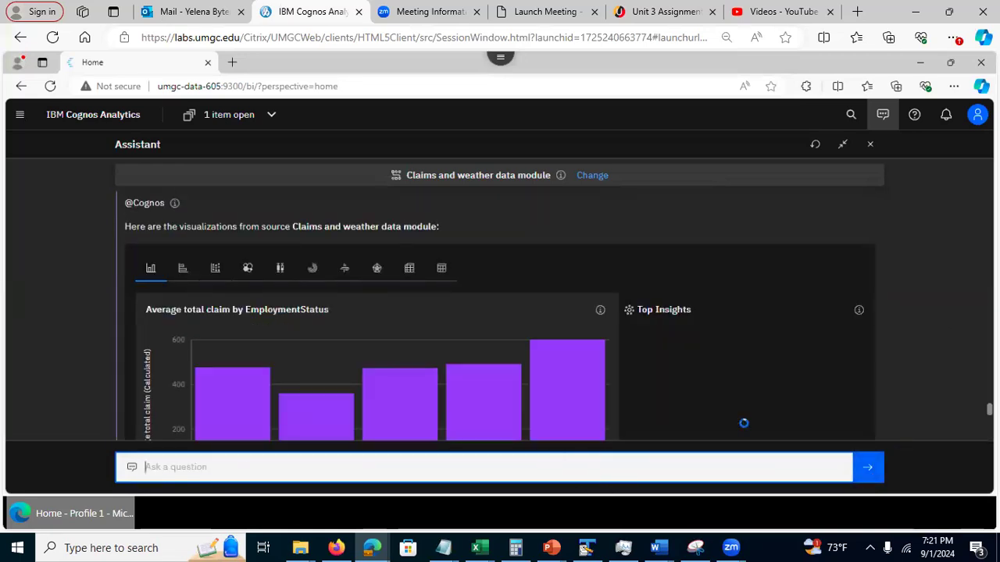
{"action": "scroll", "coordinate": [484, 428], "scroll_direction": "up", "scroll_amount": 1}
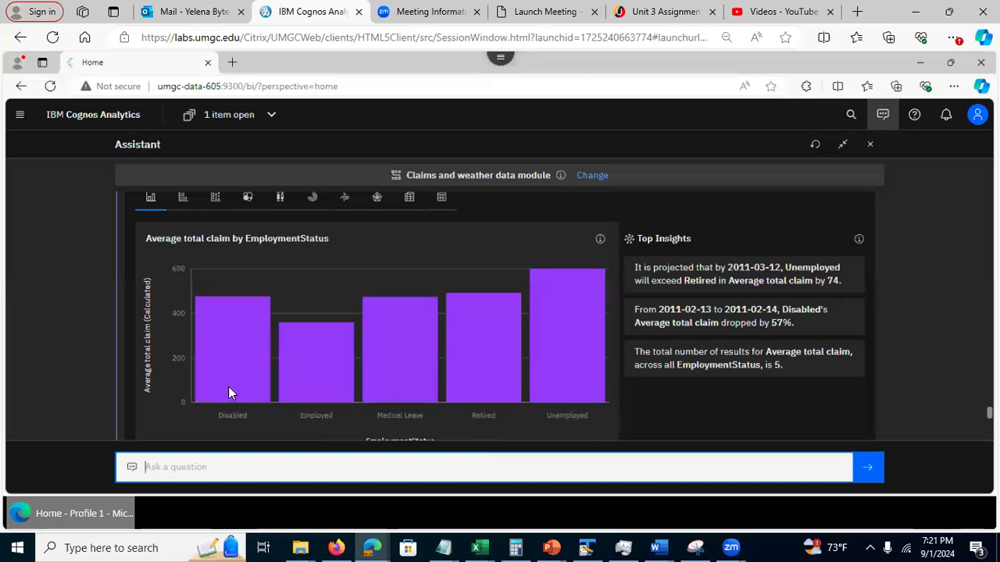